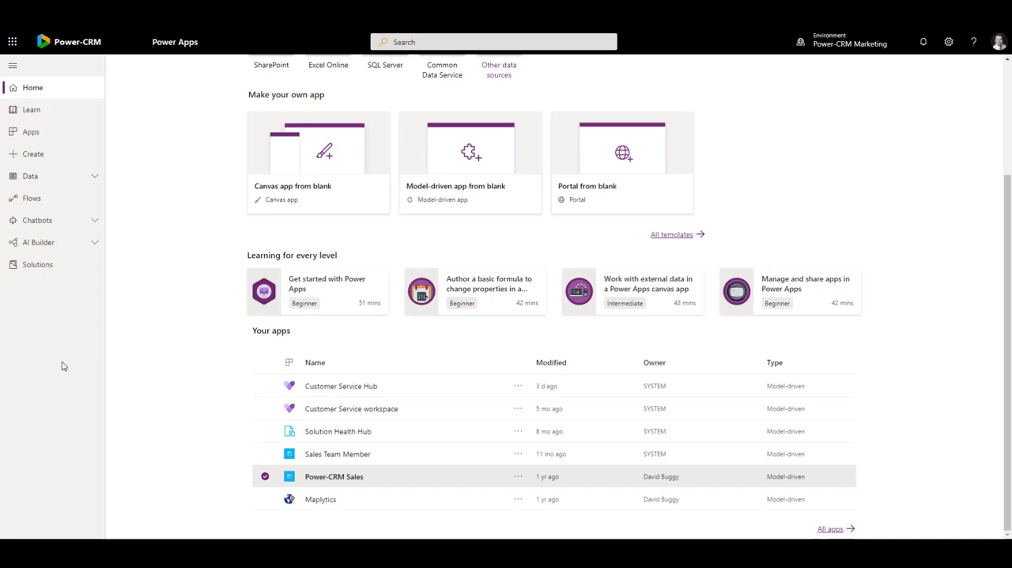
Step: Open the CRM Account main form of the Account table in the form editor
{"action": "left_click", "coordinate": [93, 175]}
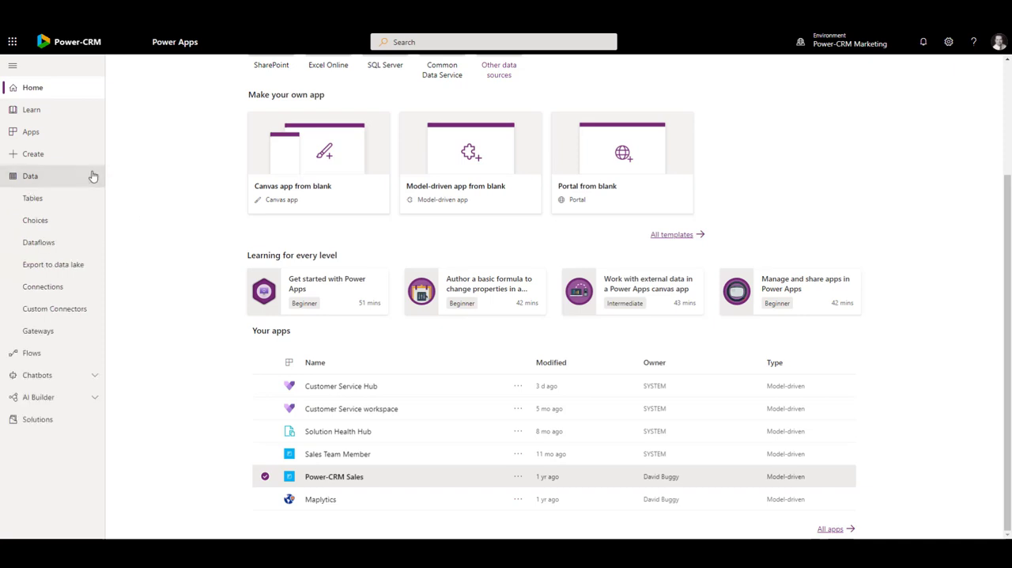
{"action": "left_click", "coordinate": [57, 199]}
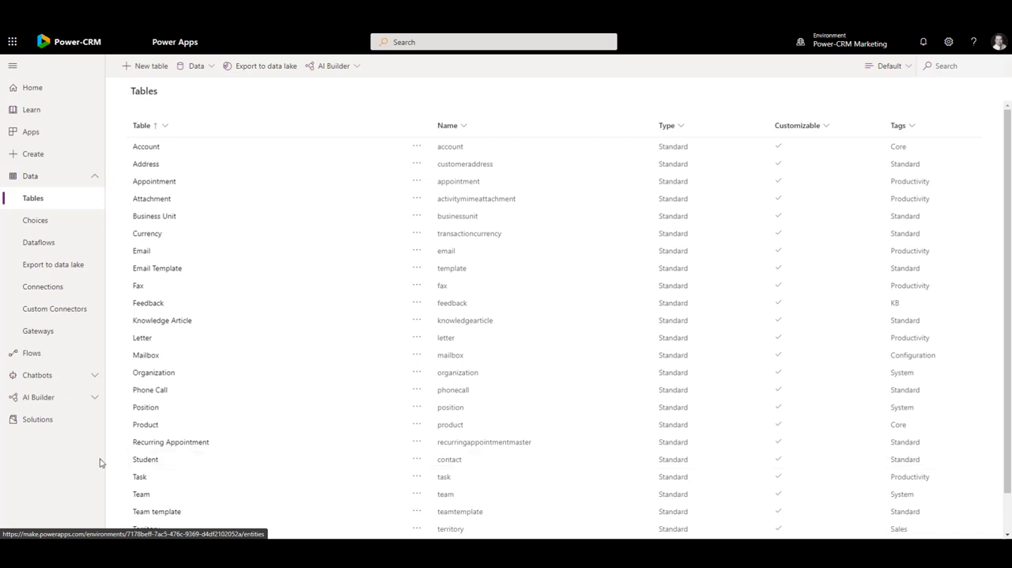
{"action": "left_click", "coordinate": [147, 150]}
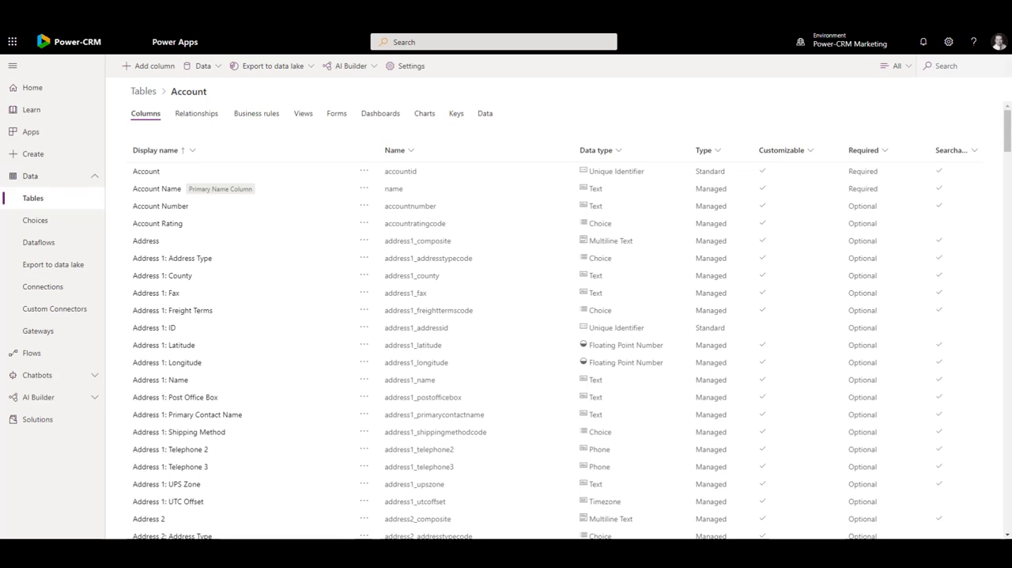
{"action": "left_click", "coordinate": [337, 114]}
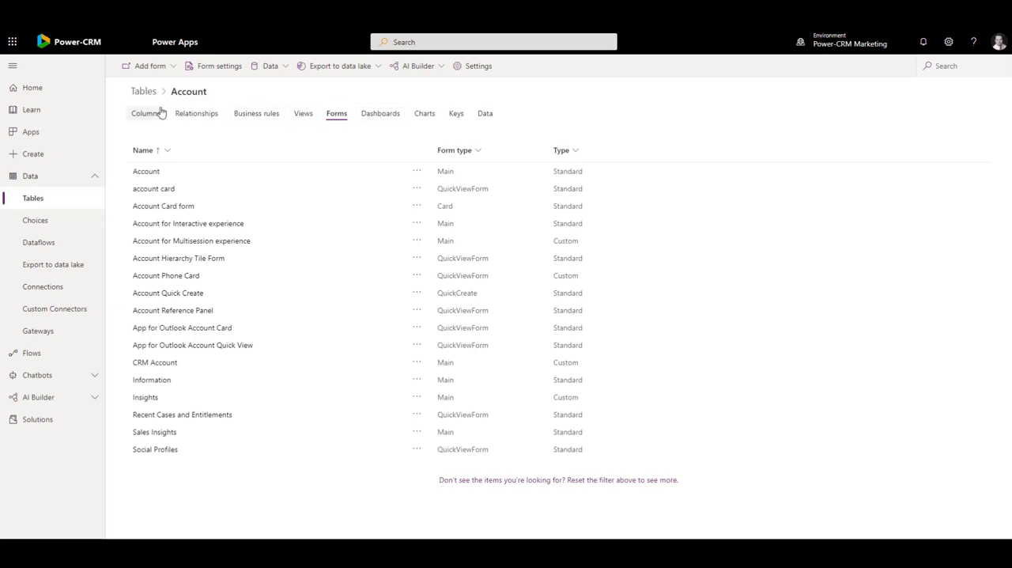
{"action": "left_click", "coordinate": [146, 172]}
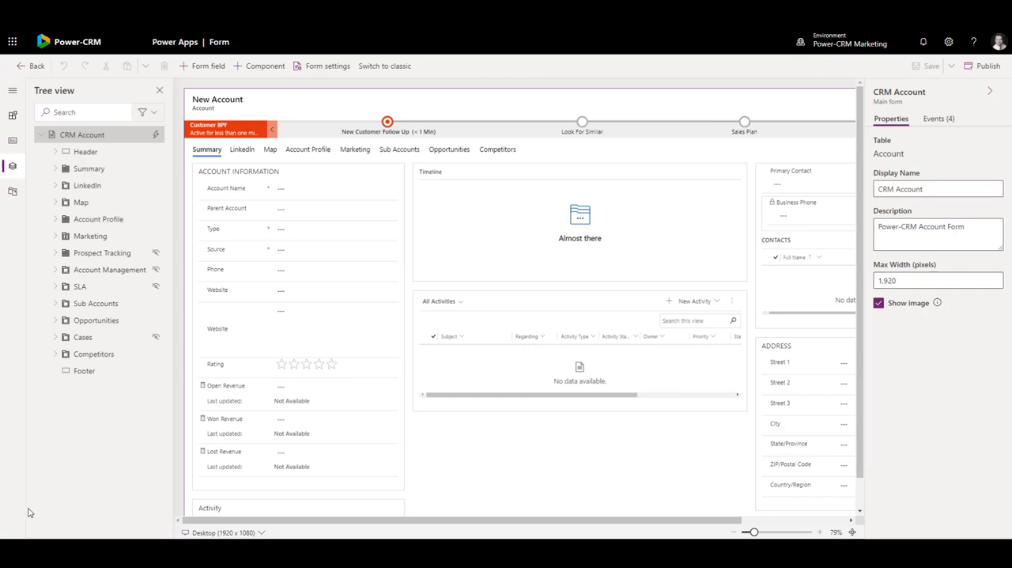
Step: Create a new Account table column named Synopsis with the Text Area data type
{"action": "left_click", "coordinate": [13, 140]}
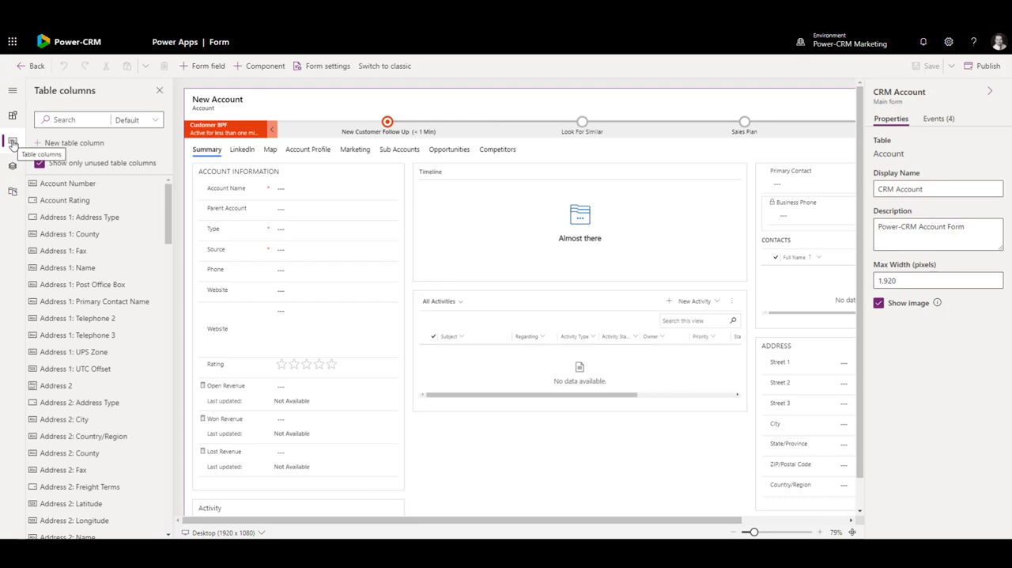
{"action": "left_click", "coordinate": [69, 142]}
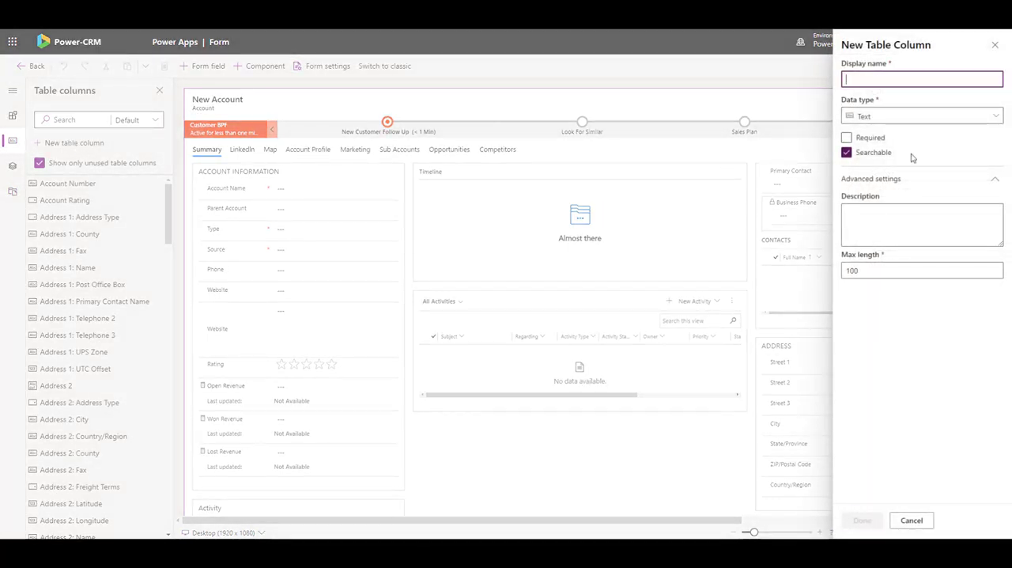
{"action": "type", "text": "Synopsis"}
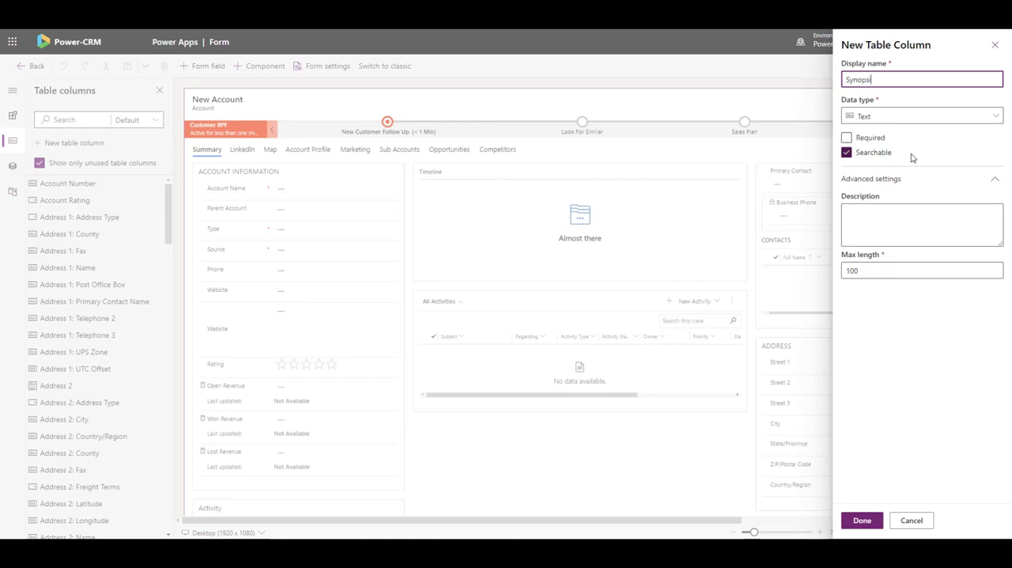
{"action": "key", "text": "Tab"}
{"action": "left_click", "coordinate": [949, 118]}
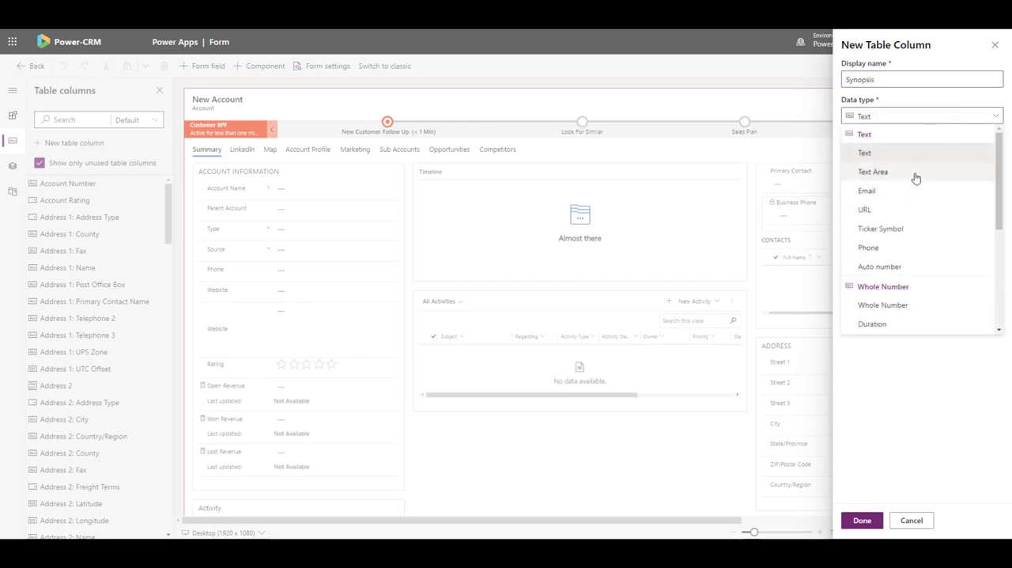
{"action": "left_click", "coordinate": [873, 172]}
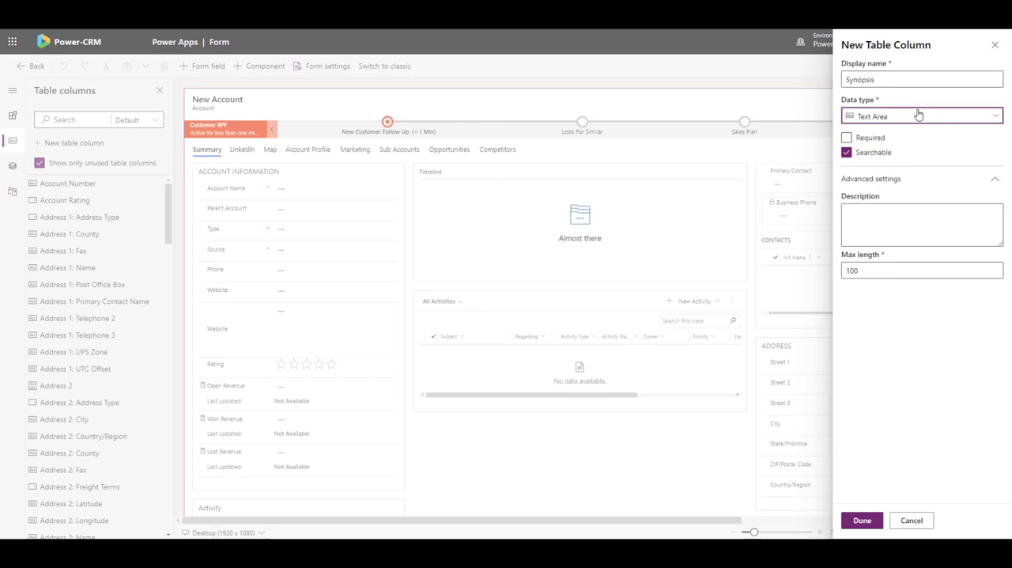
{"action": "left_click", "coordinate": [863, 520]}
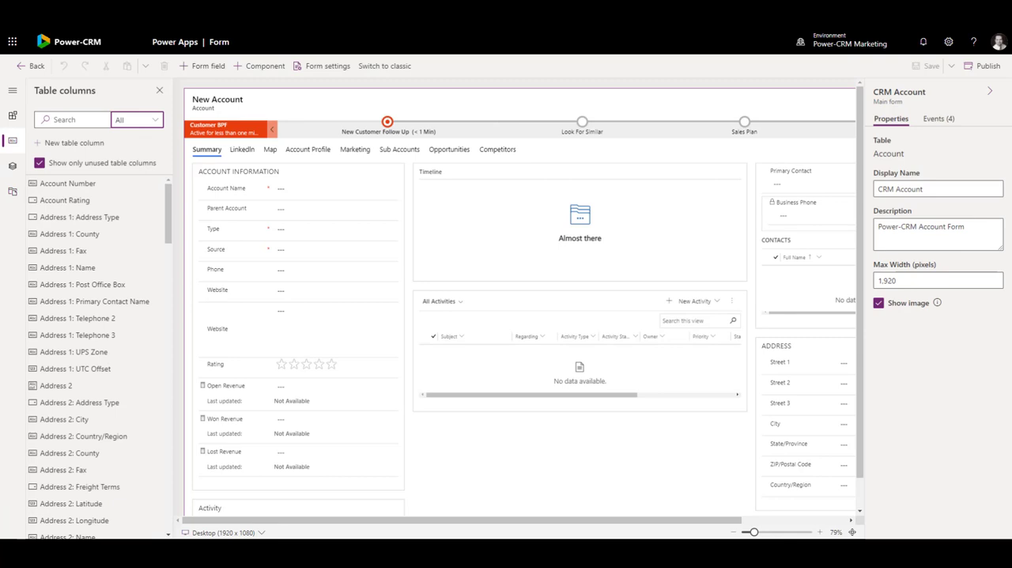
Step: Add the Synopsis column below Phone in the Account Information section, then save the form and return to the Account table
{"action": "left_click", "coordinate": [84, 120]}
{"action": "type", "text": "synop"}
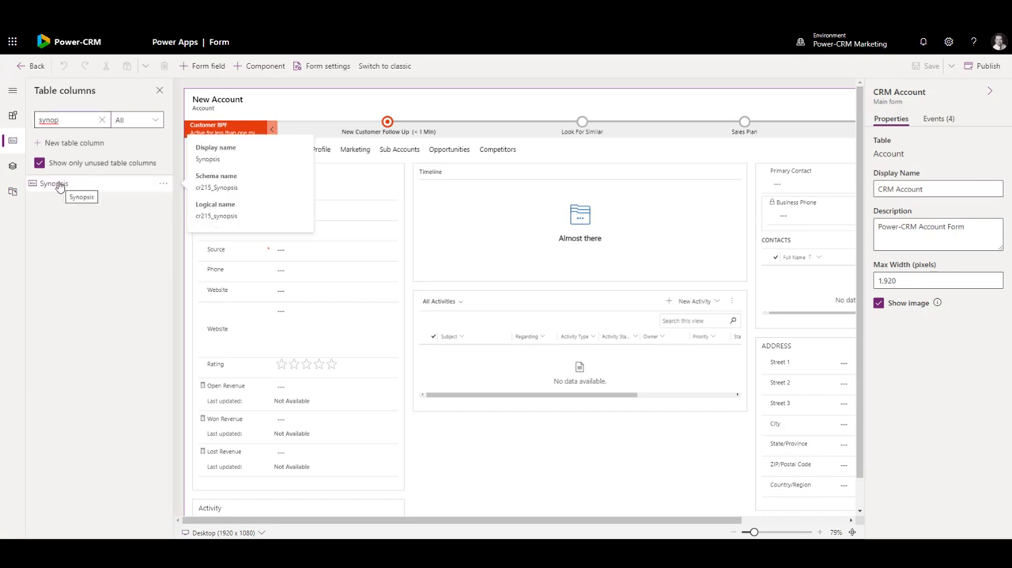
{"action": "left_click_drag", "start_coordinate": [61, 185], "coordinate": [244, 284]}
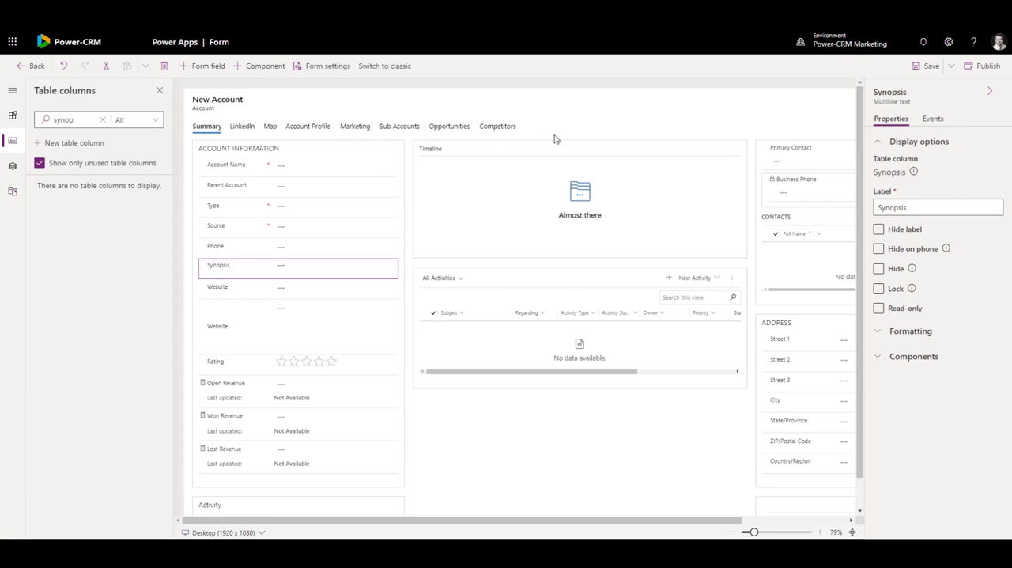
{"action": "left_click", "coordinate": [931, 66]}
{"action": "left_click", "coordinate": [35, 70]}
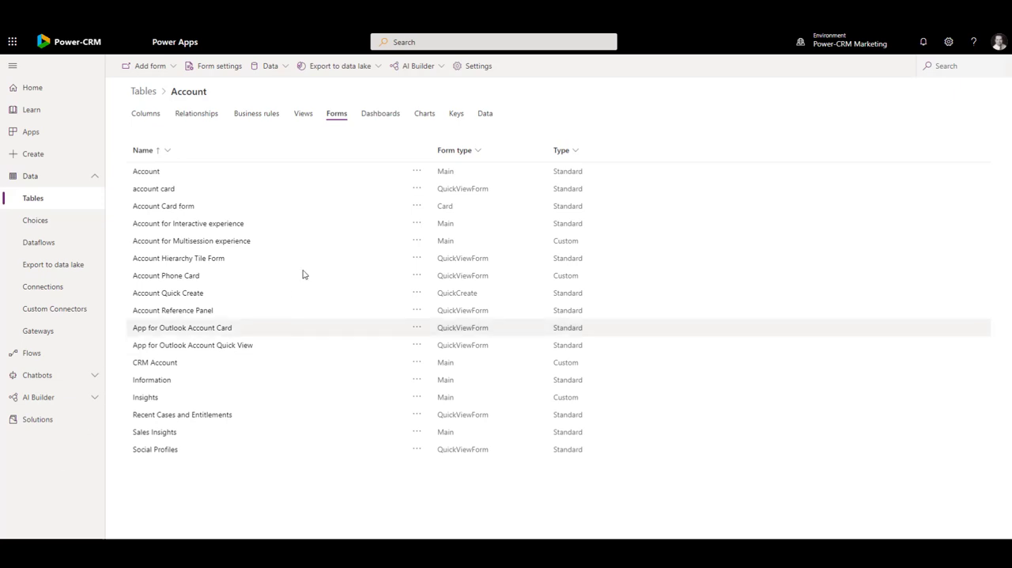
Step: List the Account table's views, then switch to the Power-CRM Sales app and check which account views it offers
{"action": "left_click", "coordinate": [303, 113]}
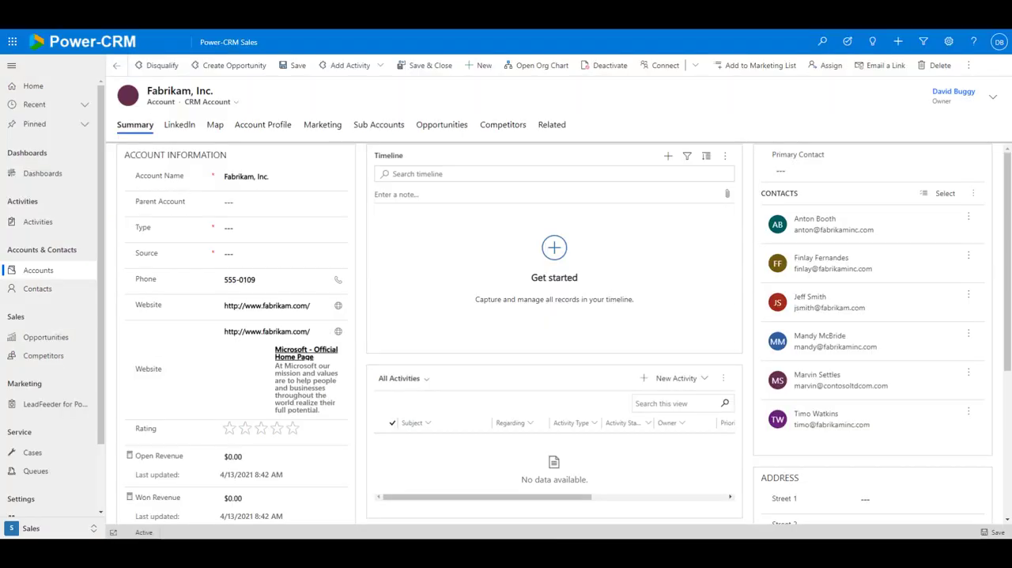
{"action": "left_click", "coordinate": [38, 270]}
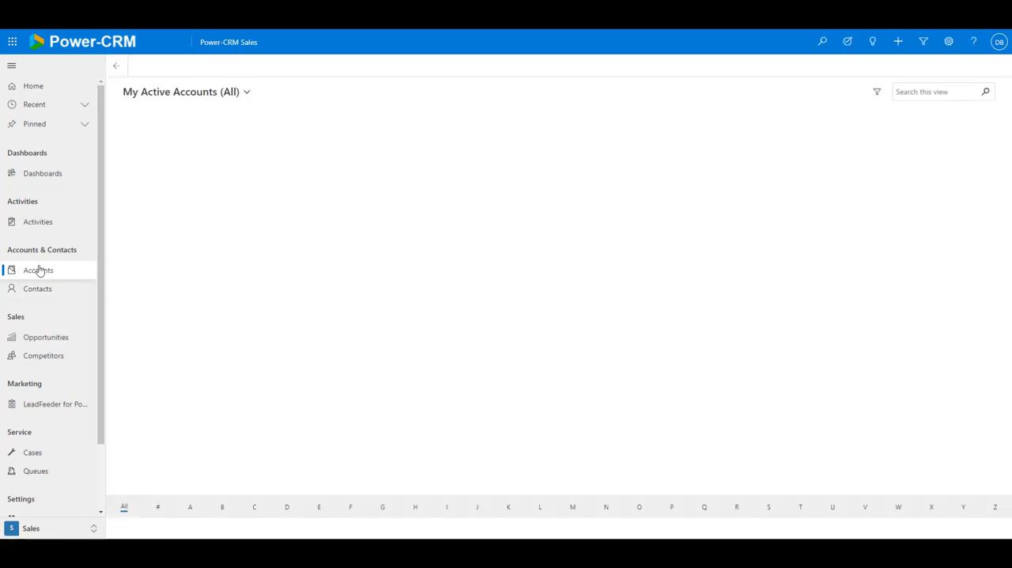
{"action": "left_click", "coordinate": [247, 94]}
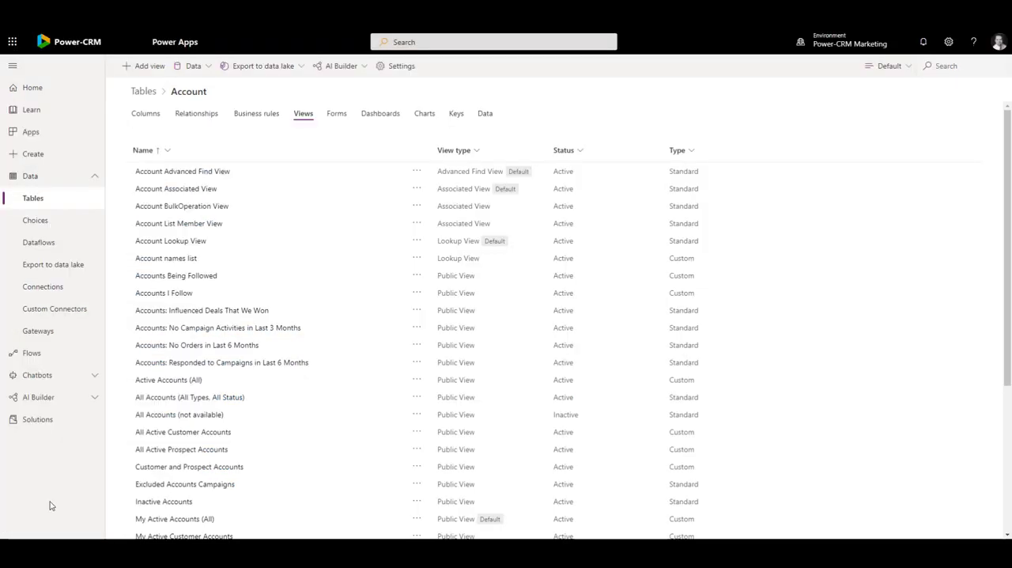
Step: In Power Apps, add the Synopsis column to the end of the Active Accounts (All) view, then save and publish it
{"action": "left_click", "coordinate": [186, 381]}
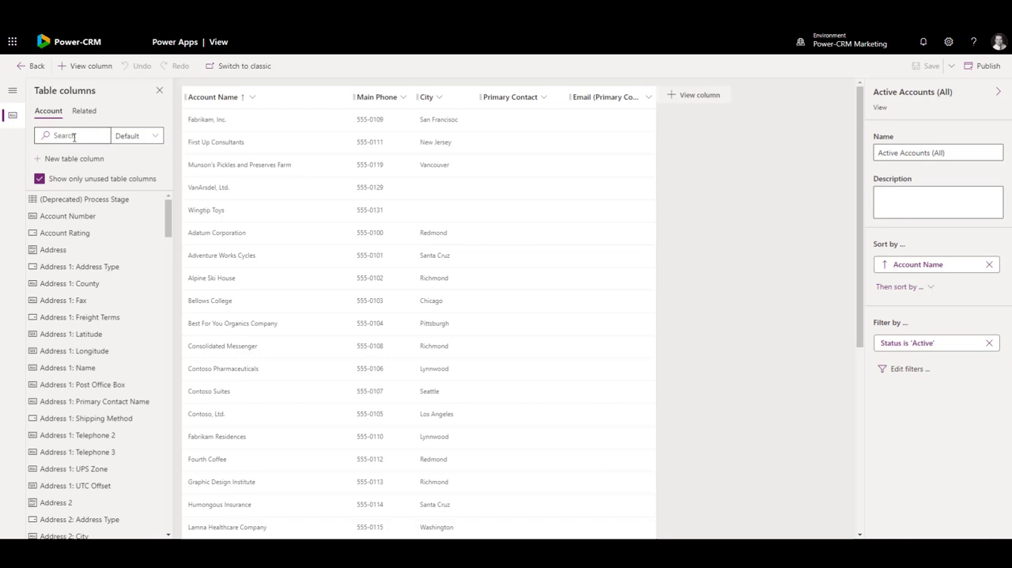
{"action": "left_click", "coordinate": [154, 136]}
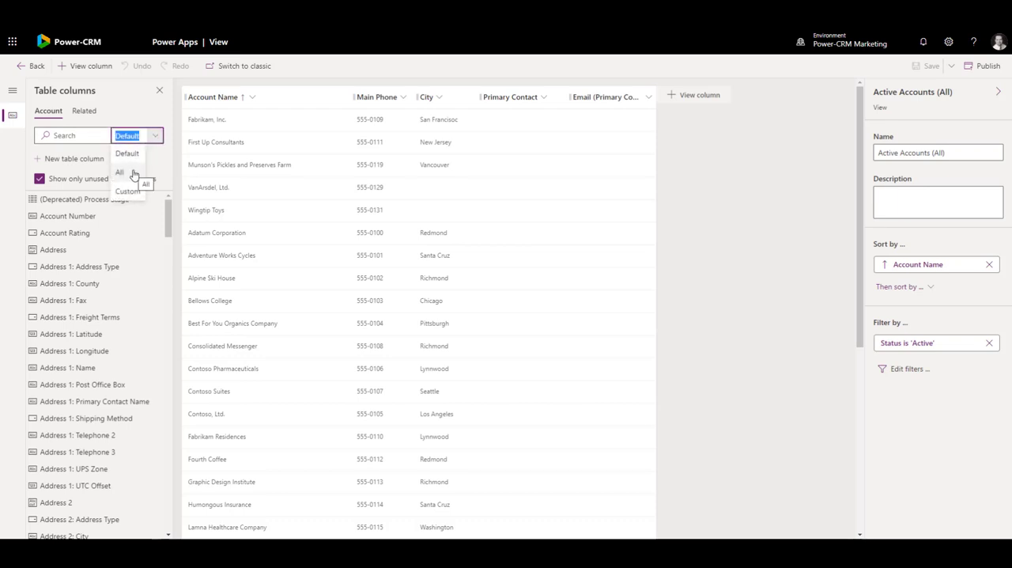
{"action": "left_click", "coordinate": [128, 173]}
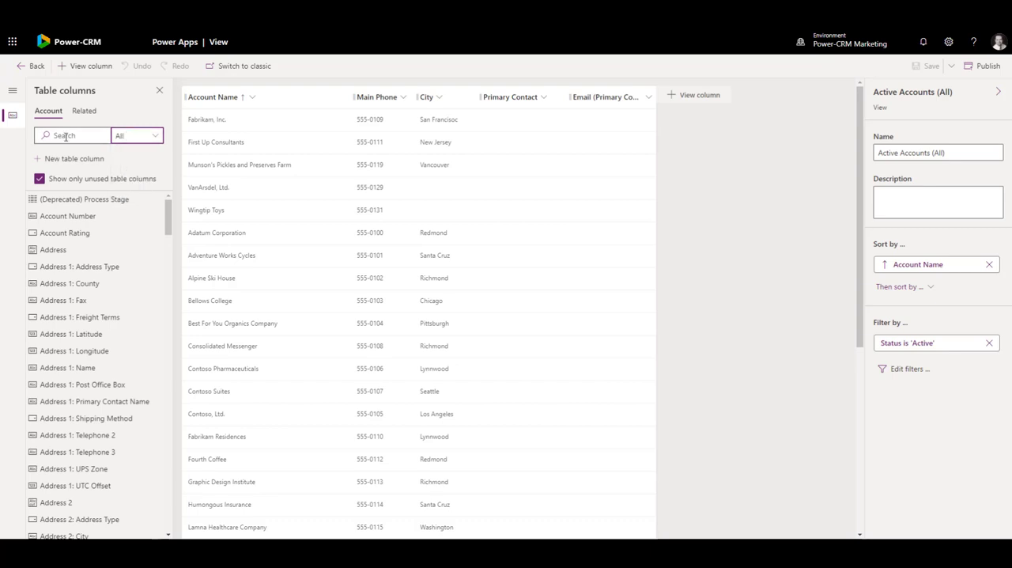
{"action": "left_click", "coordinate": [70, 137]}
{"action": "type", "text": "syn"}
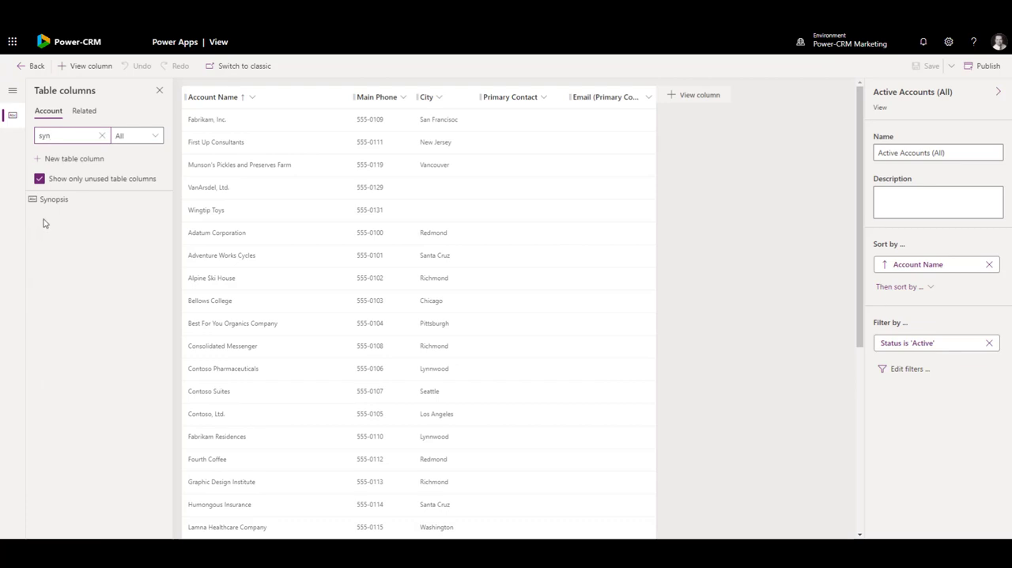
{"action": "mouse_move", "coordinate": [46, 202]}
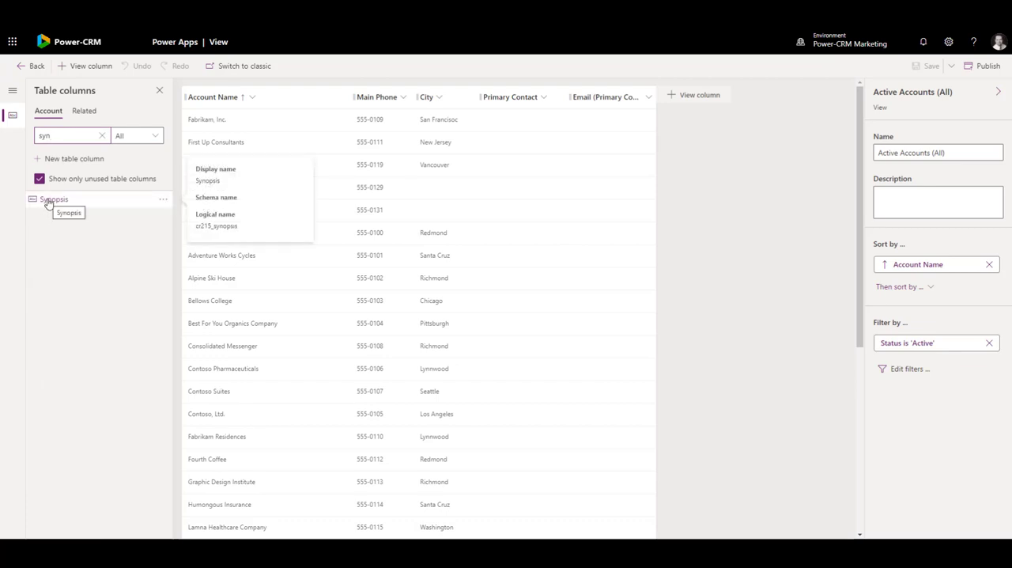
{"action": "left_click_drag", "start_coordinate": [47, 201], "coordinate": [676, 99]}
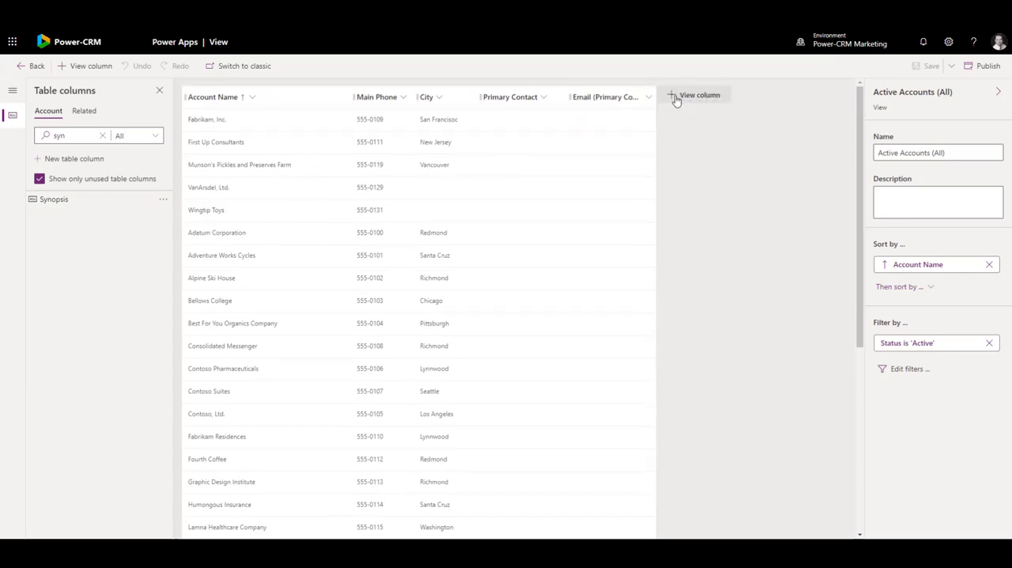
{"action": "left_click", "coordinate": [56, 202]}
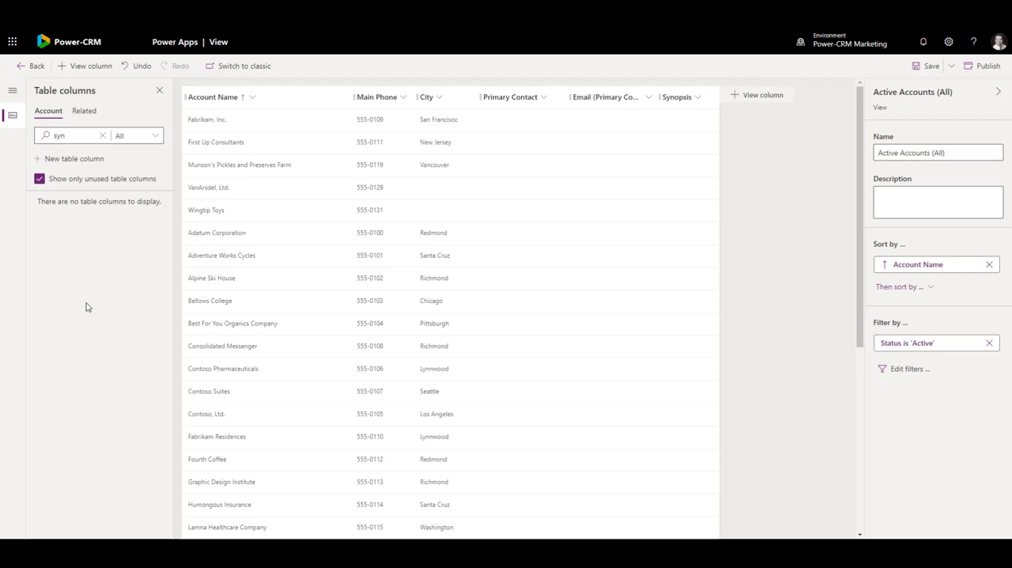
{"action": "left_click", "coordinate": [930, 69]}
{"action": "left_click", "coordinate": [984, 66]}
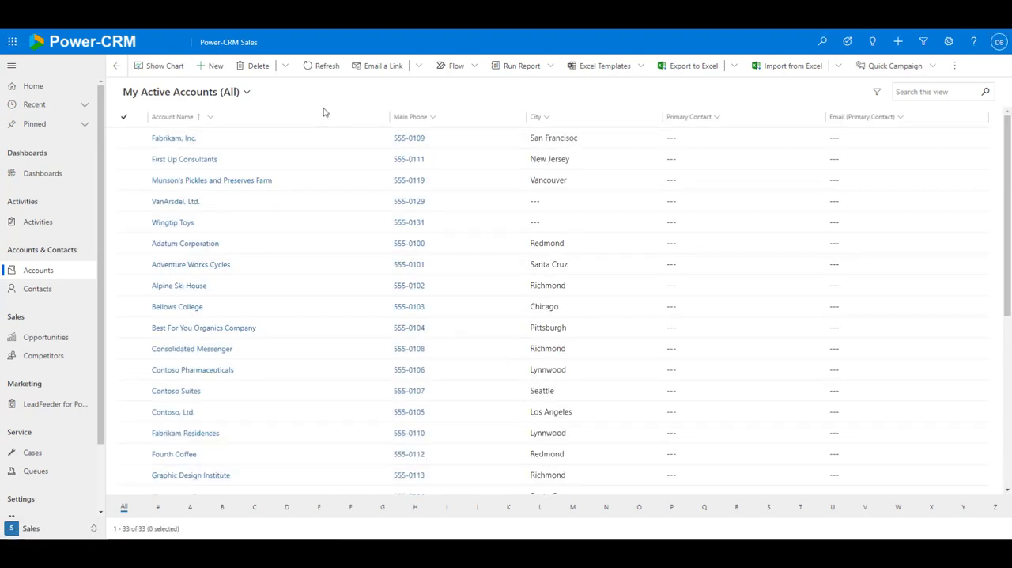
Step: In the Power-CRM Sales app, switch the accounts list to Active Accounts (All) and open the Fabrikam, Inc. record
{"action": "left_click", "coordinate": [246, 92]}
{"action": "left_click", "coordinate": [216, 144]}
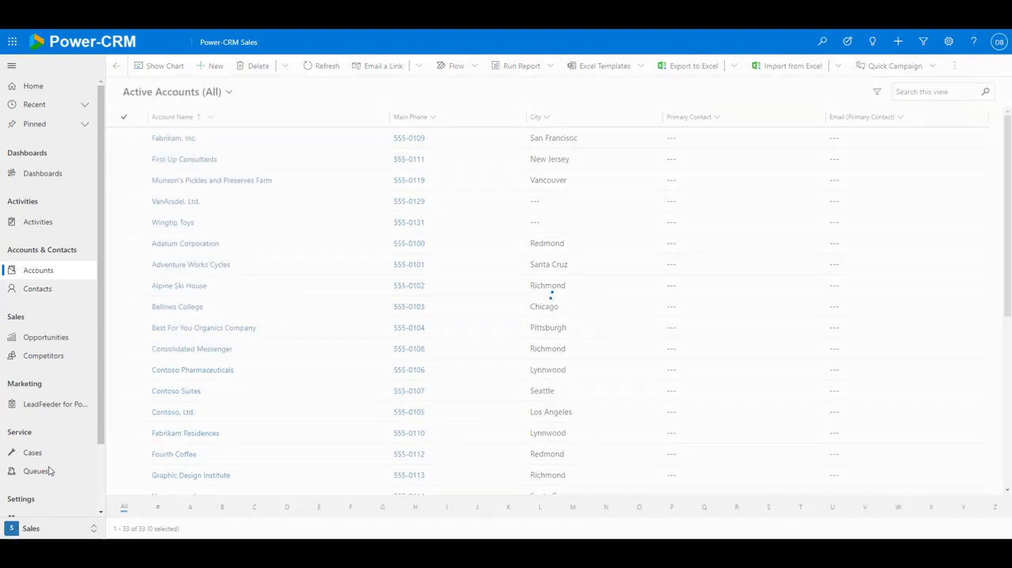
{"action": "left_click", "coordinate": [172, 139]}
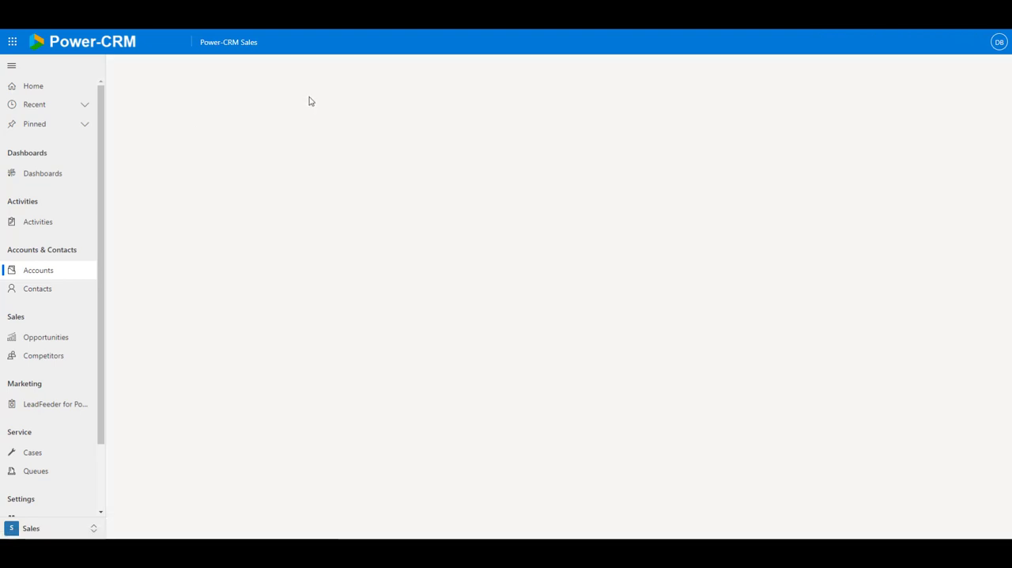